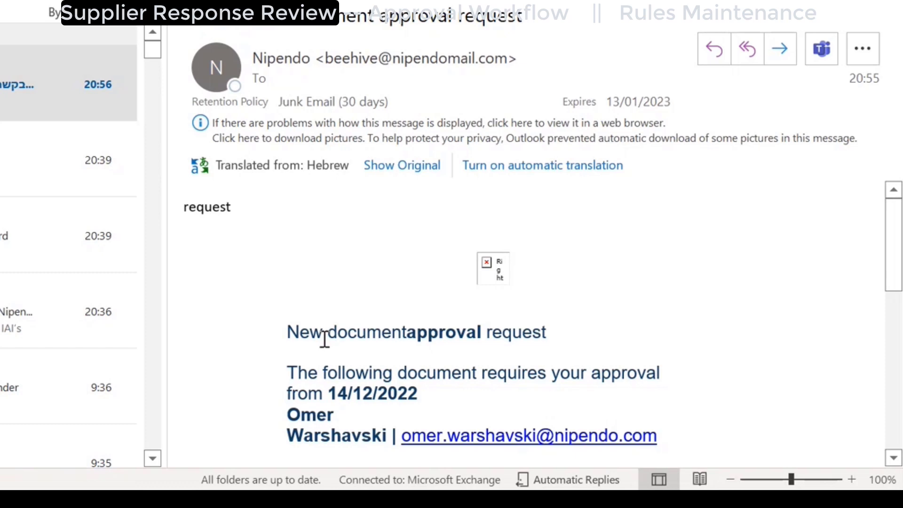
Open the supplier master information update request from the document approval e-mail.
scroll(324, 339, down, 3)
scroll(324, 338, down, 5)
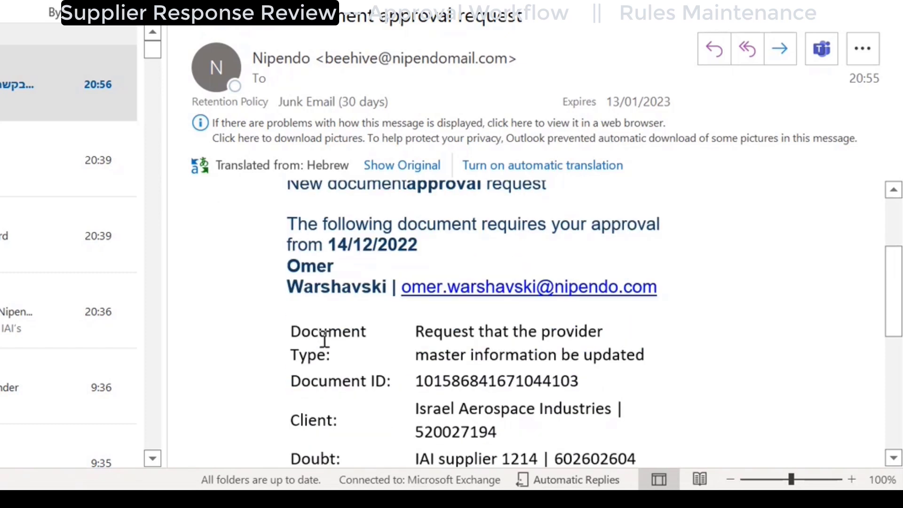
click(436, 422)
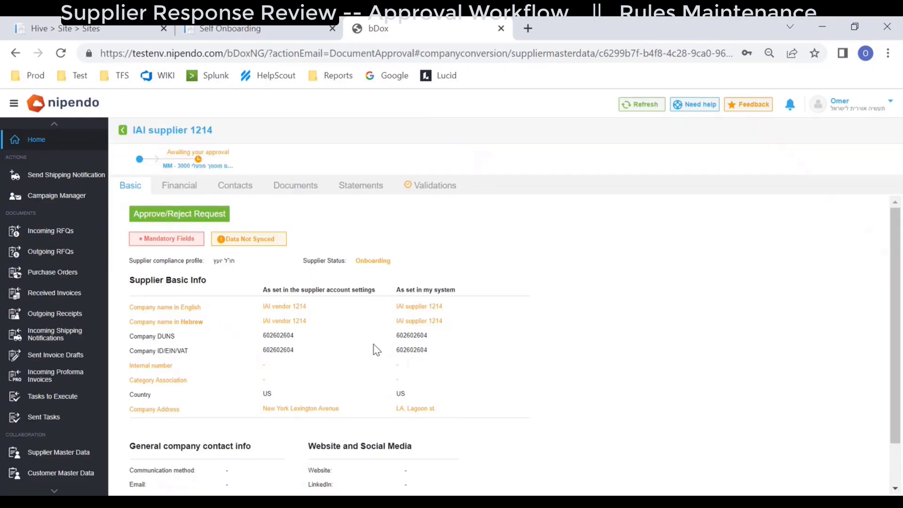
Review the financial and basic information of IAI supplier 1214, comparing supplier account settings with own system data.
click(185, 189)
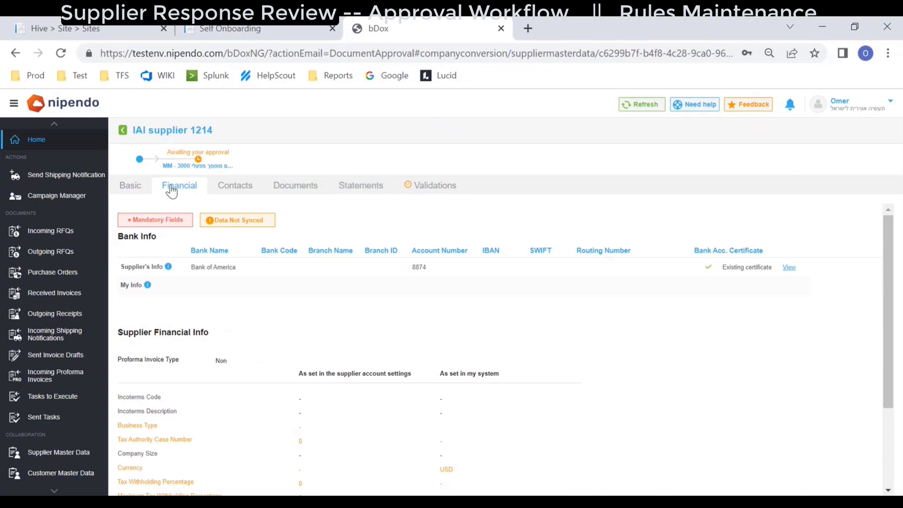
click(133, 190)
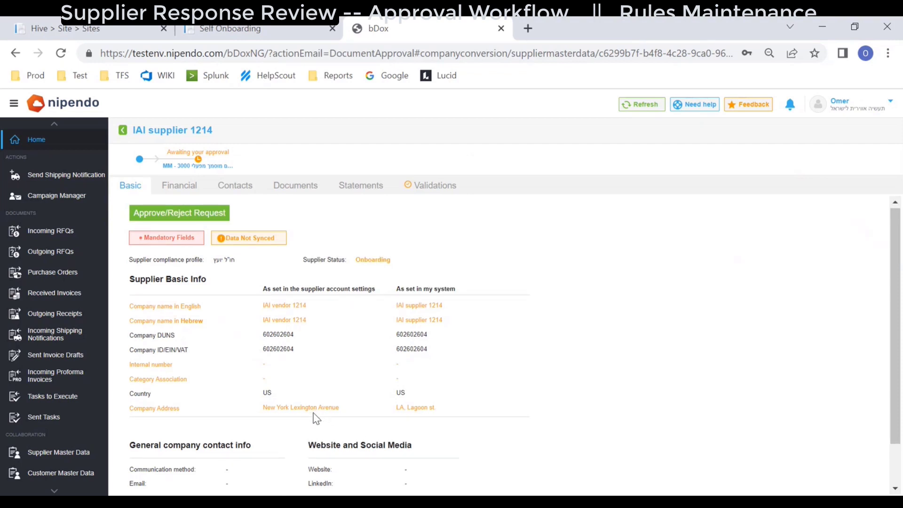
scroll(313, 413, down, 1)
scroll(315, 418, up, 1)
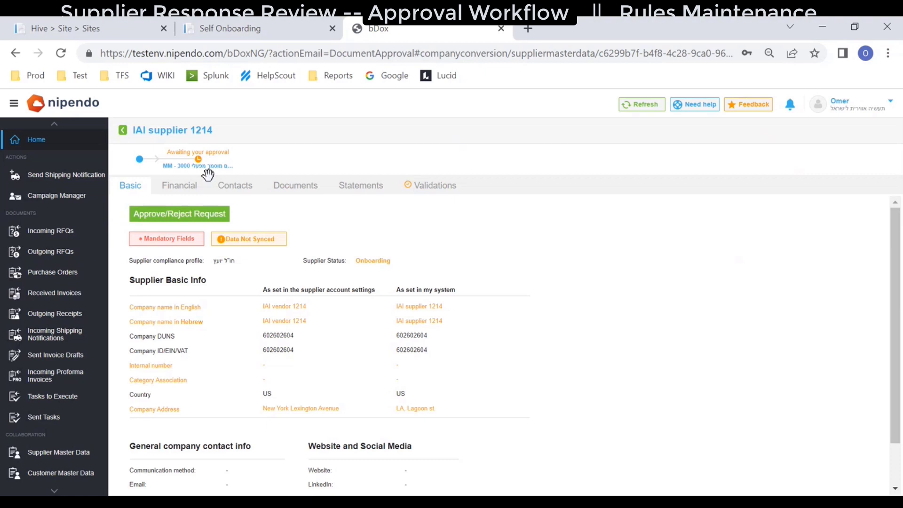
Submit the supplier request as approved for the MM - 3000 approval stage.
click(207, 217)
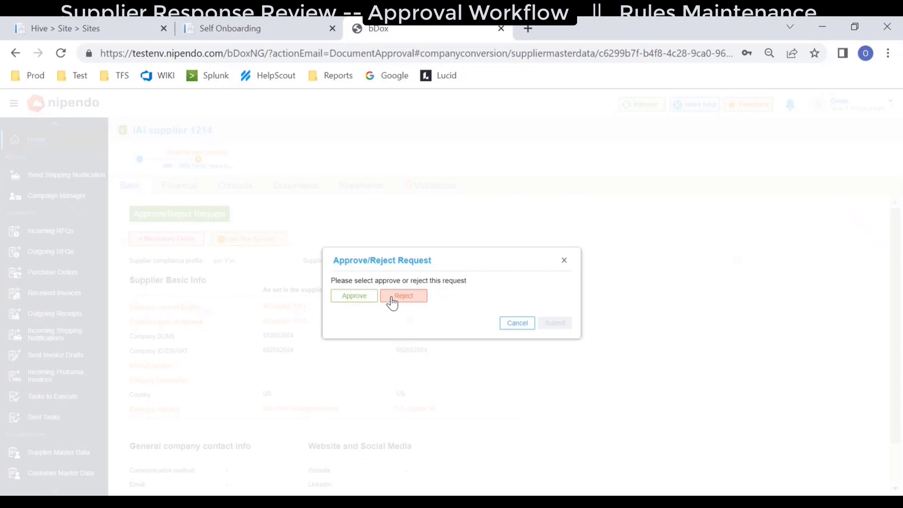
click(388, 300)
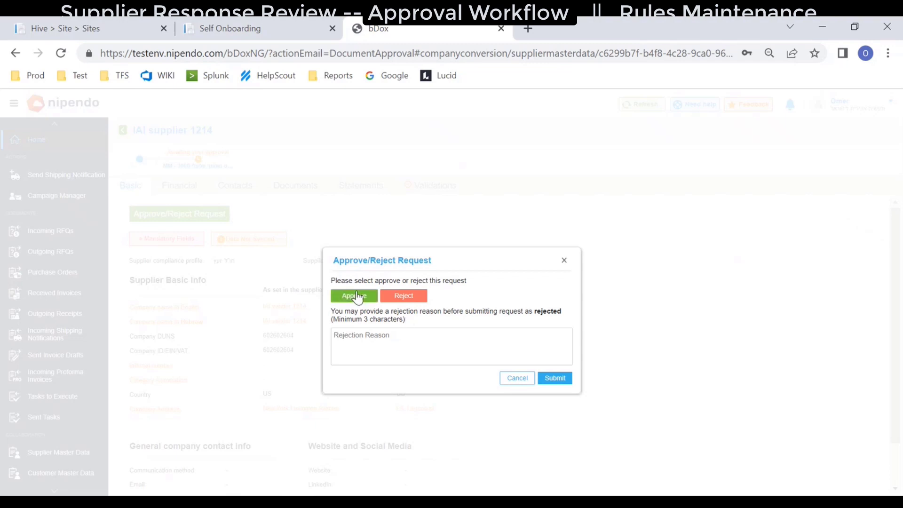
click(354, 296)
click(556, 332)
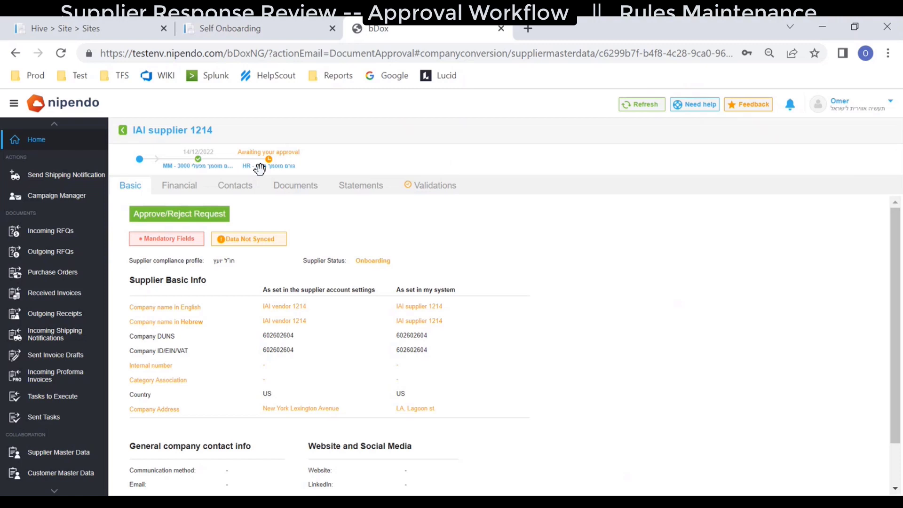
Submit the supplier request as approved for the HR approval stage.
click(184, 216)
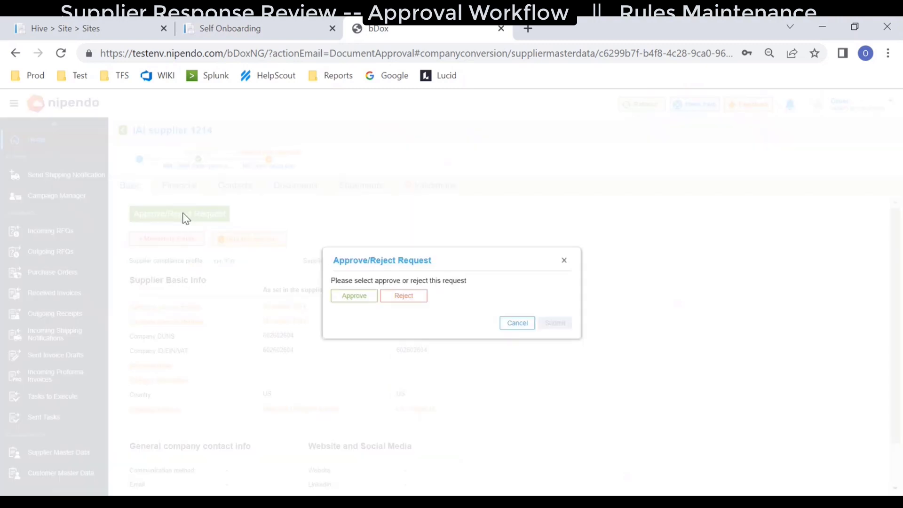
click(359, 297)
click(556, 331)
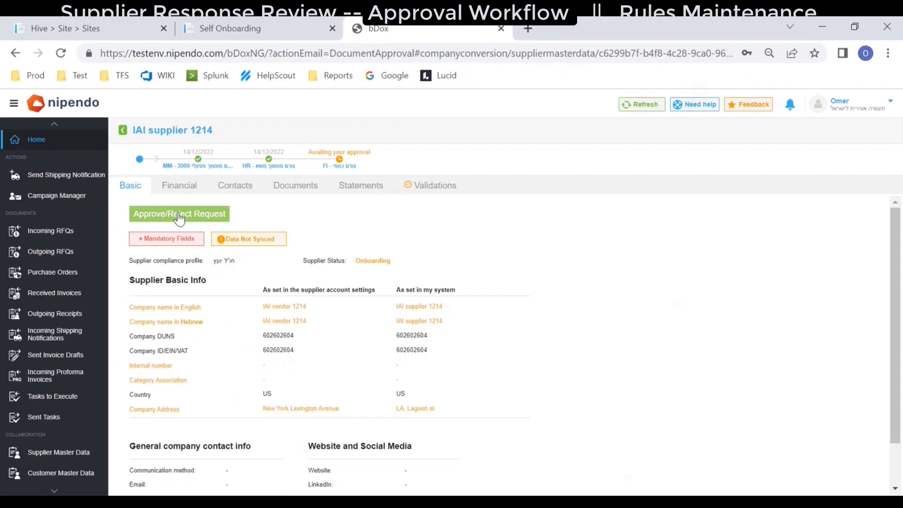
Submit the supplier request as approved for the FI approval stage.
click(182, 212)
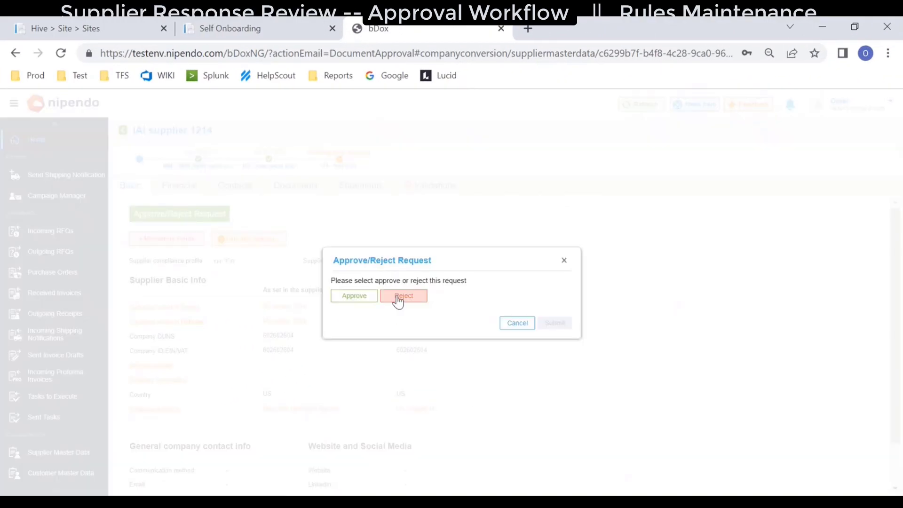
click(358, 296)
click(556, 330)
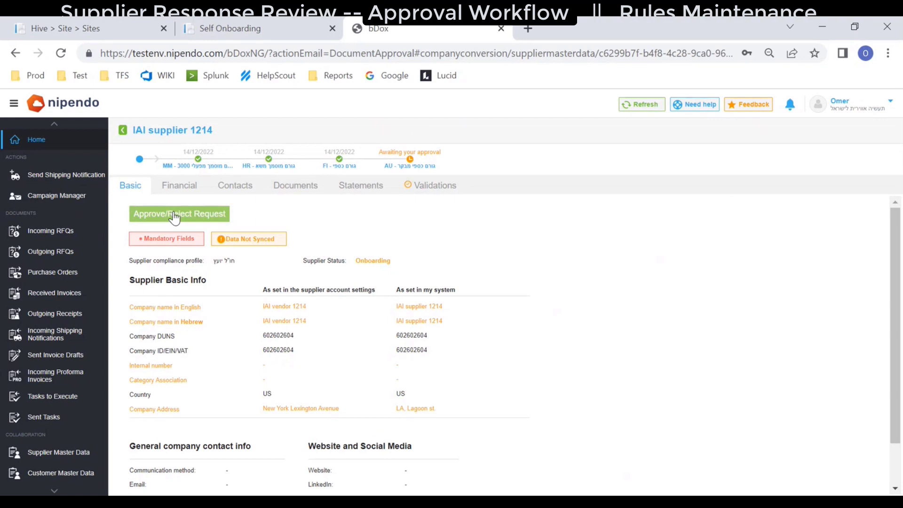
Submit the supplier request as approved for the AU approval stage.
click(174, 215)
click(354, 296)
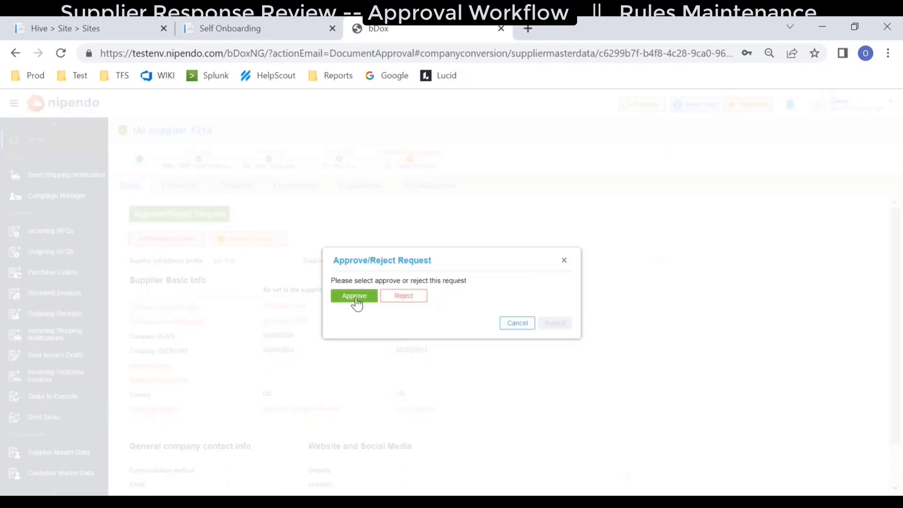
click(555, 332)
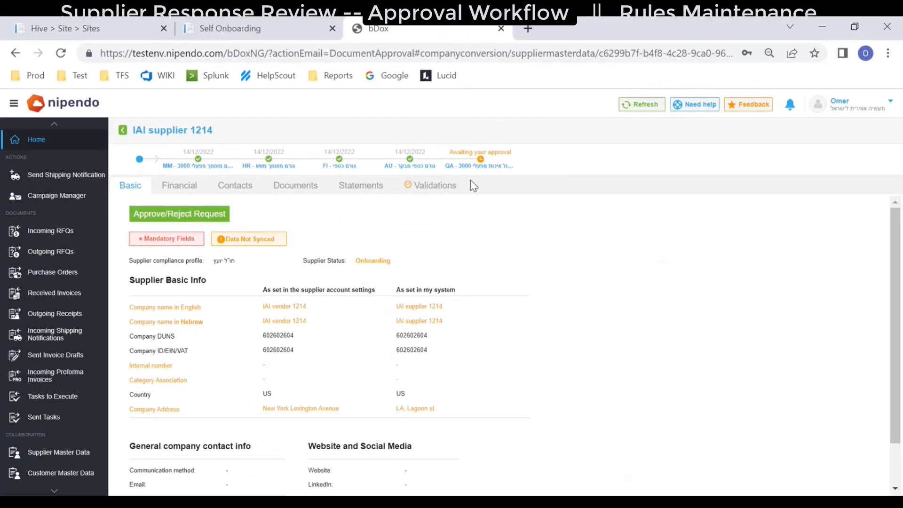
Check the pending approvers of the QA - 3000 stage and submit the supplier request as approved.
mouse_move(481, 166)
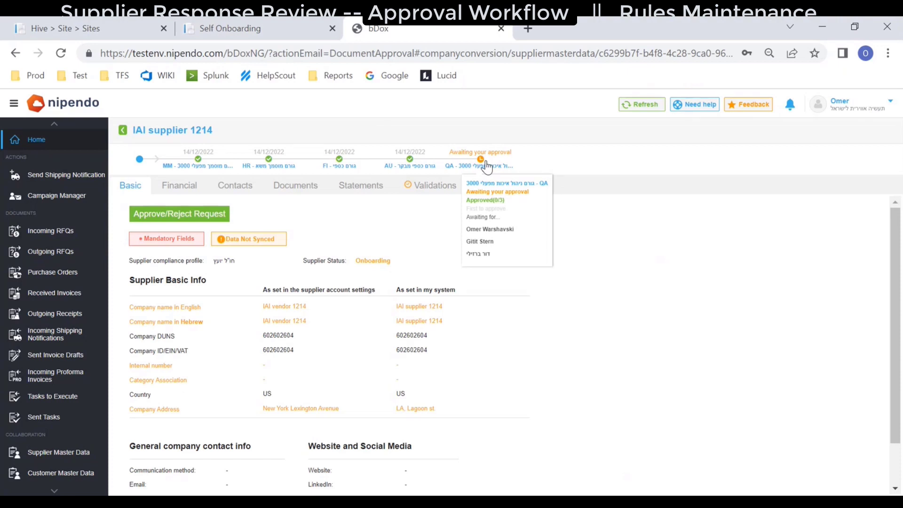
click(207, 217)
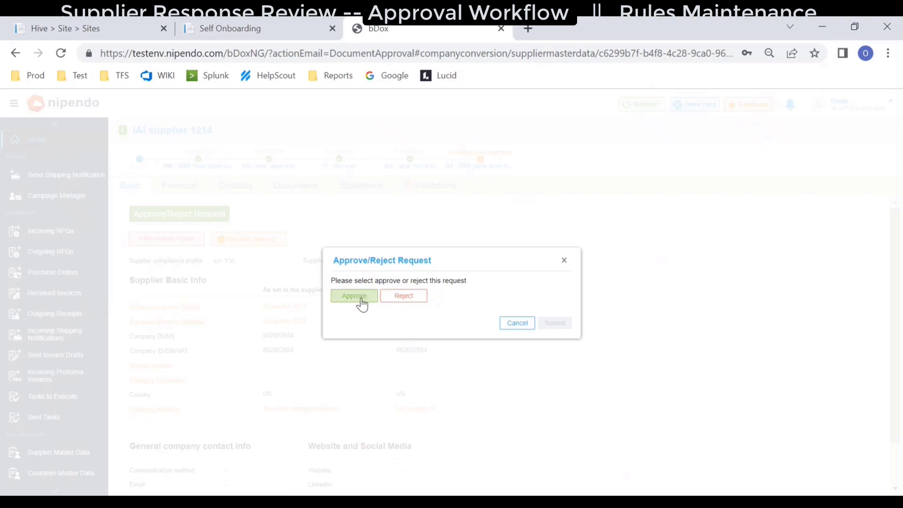
click(361, 301)
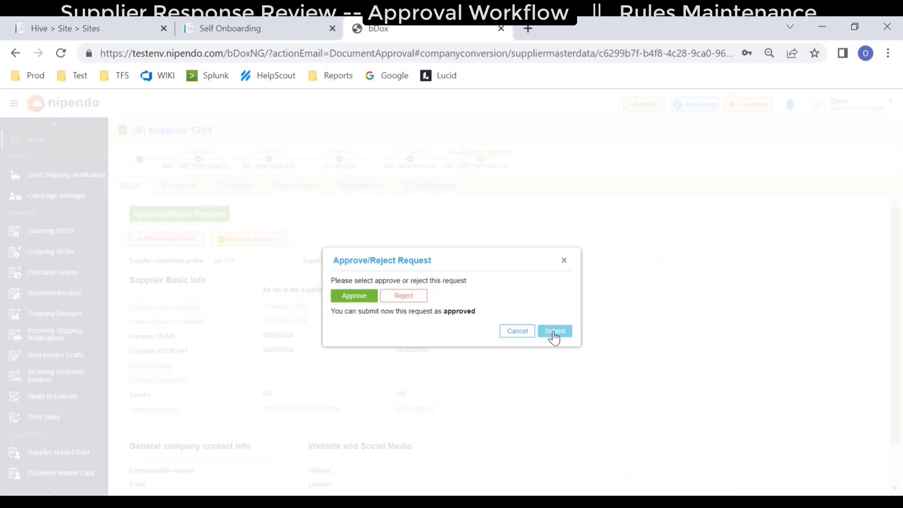
click(554, 333)
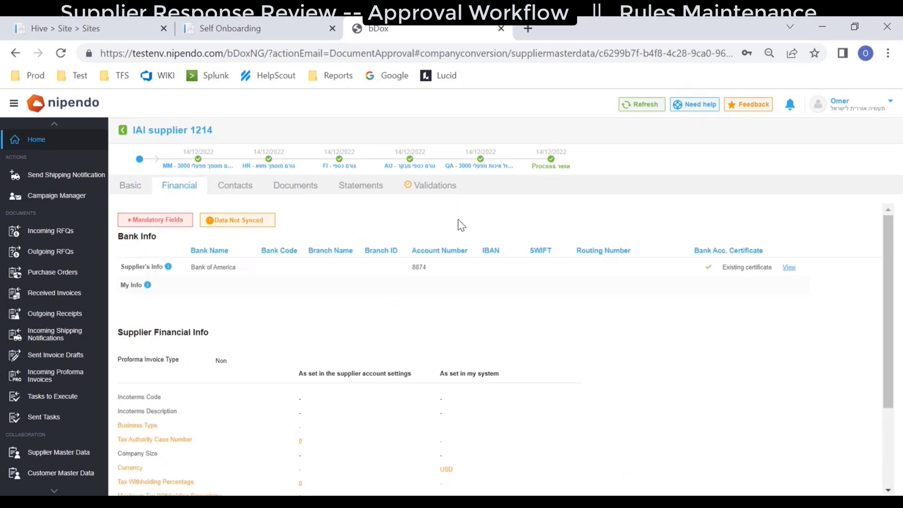
Refresh the supplier record and review its basic information and validation results.
click(636, 106)
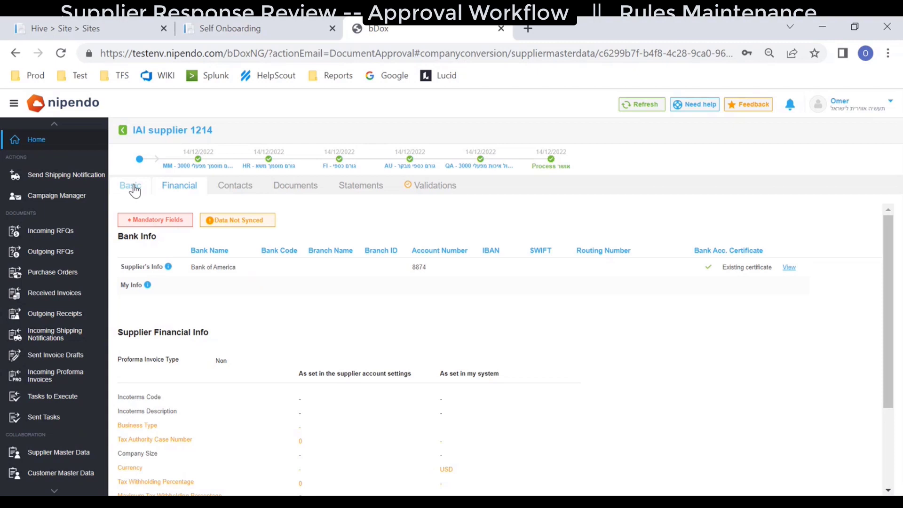
click(135, 188)
click(431, 185)
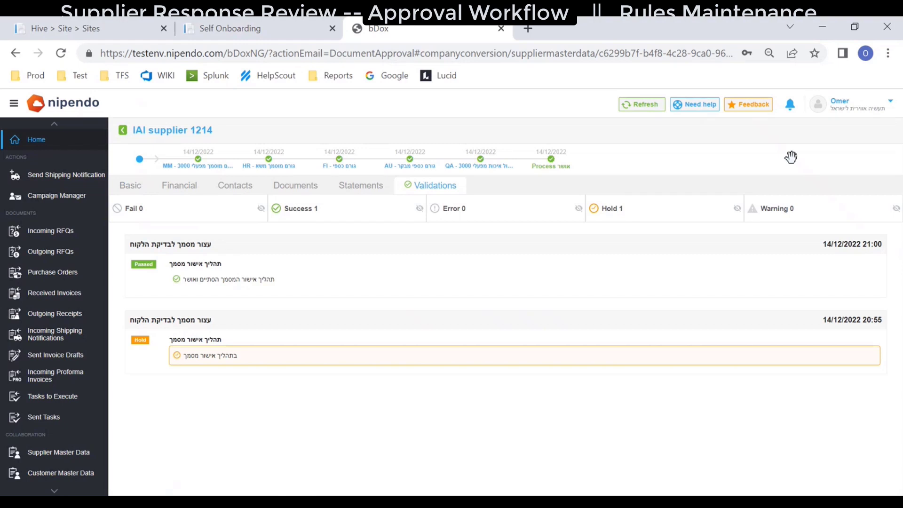
Open the list of supplier compliance profiles in the account settings.
click(859, 115)
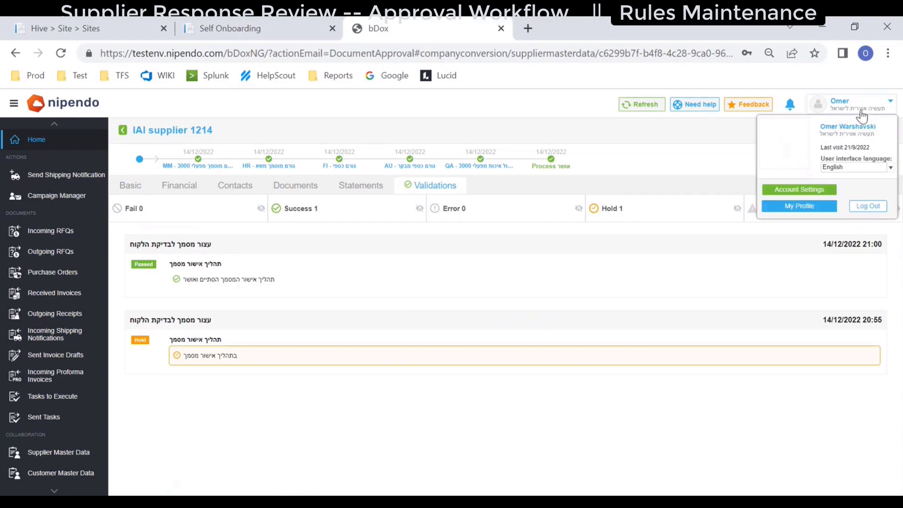
click(321, 388)
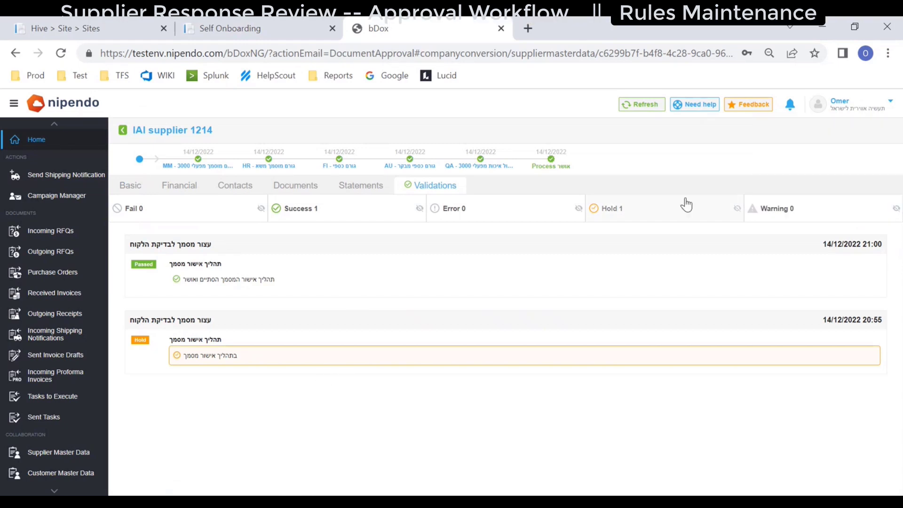
click(852, 113)
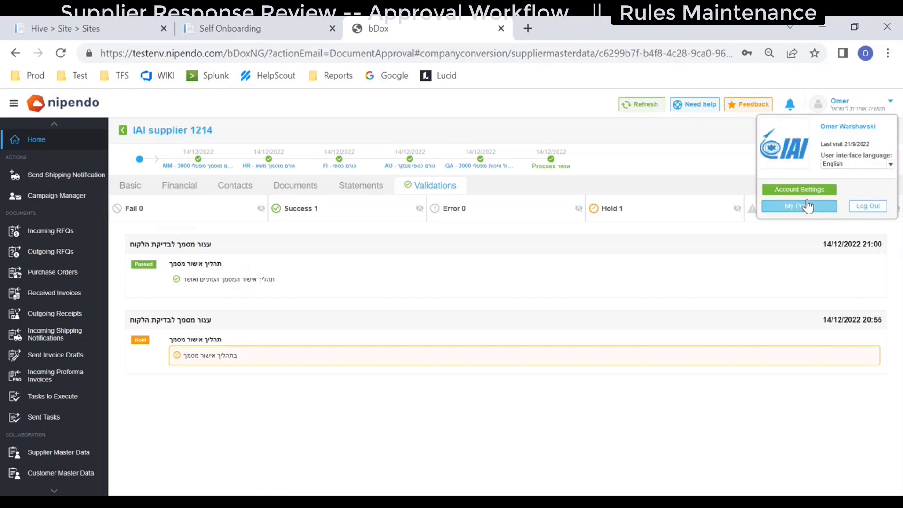
click(832, 189)
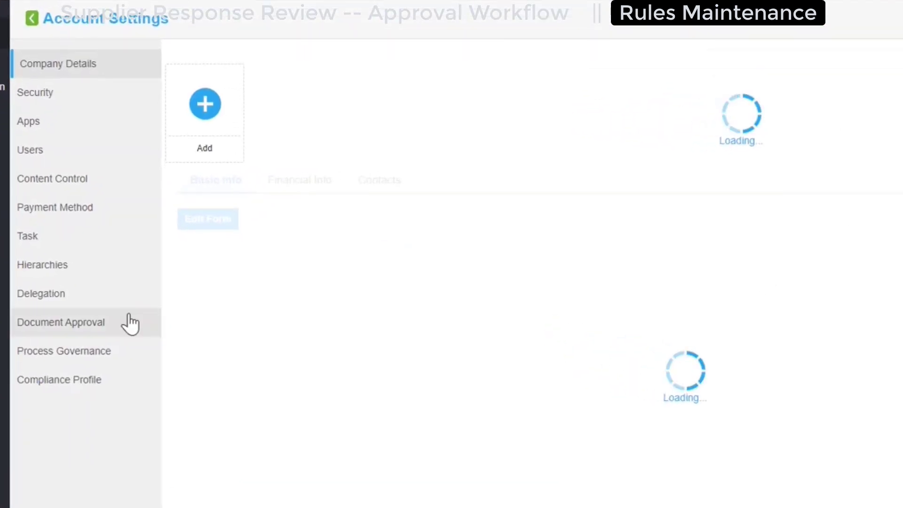
click(60, 393)
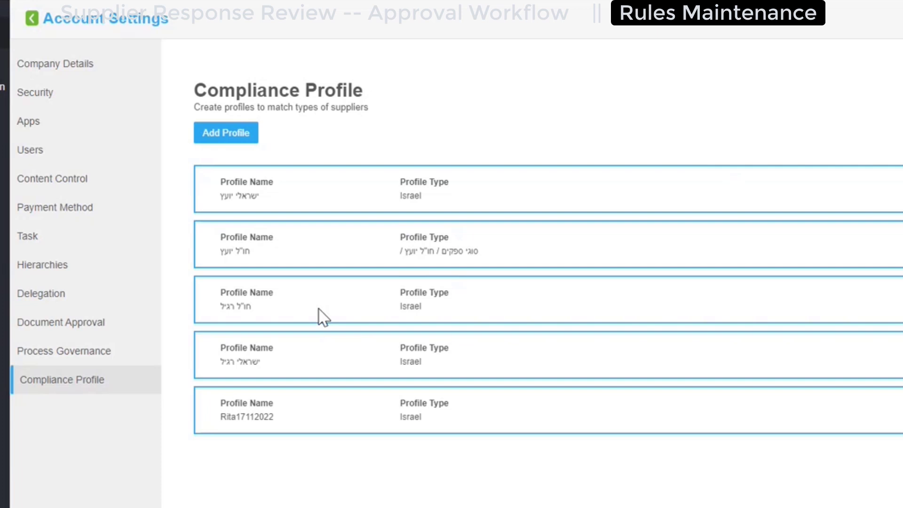
Open the compliance profile ישראלי יועץ and enable its Company general information & address section.
click(370, 191)
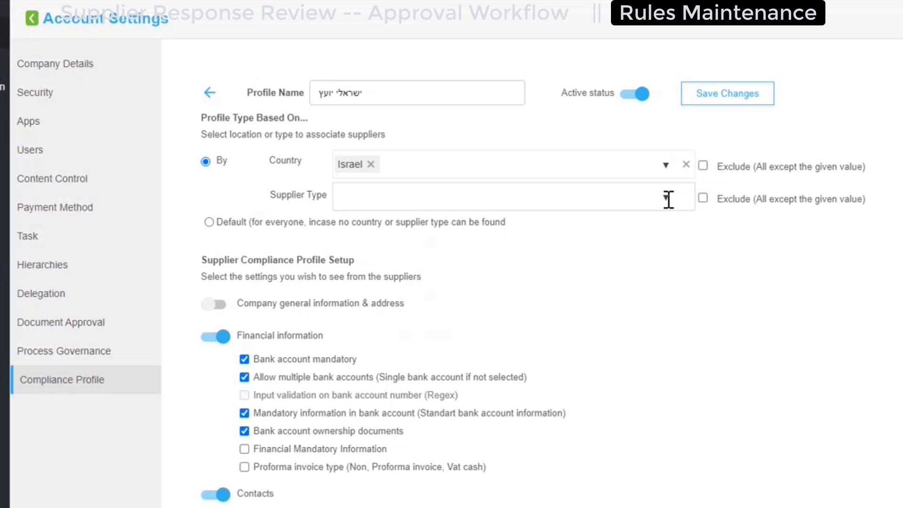
scroll(295, 349, down, 3)
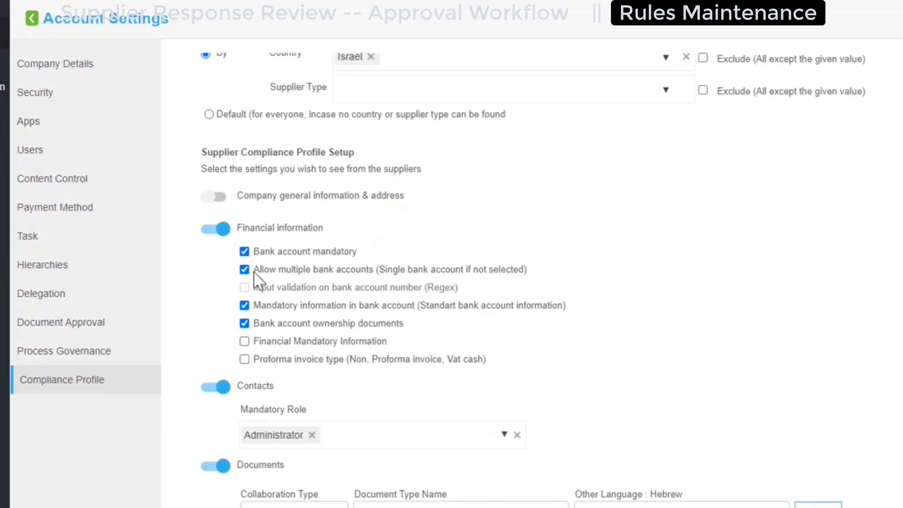
click(213, 198)
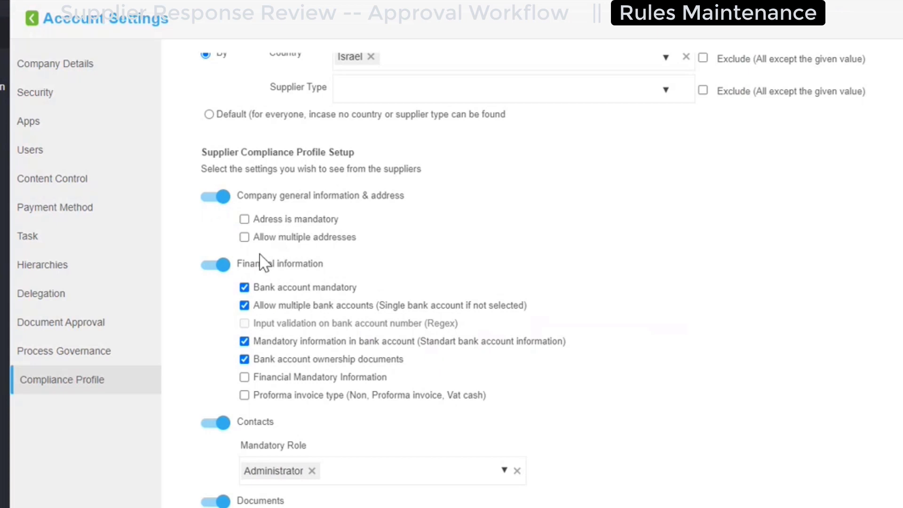
Review the profile's financial information settings and the available mandatory contact roles.
scroll(242, 282, down, 2)
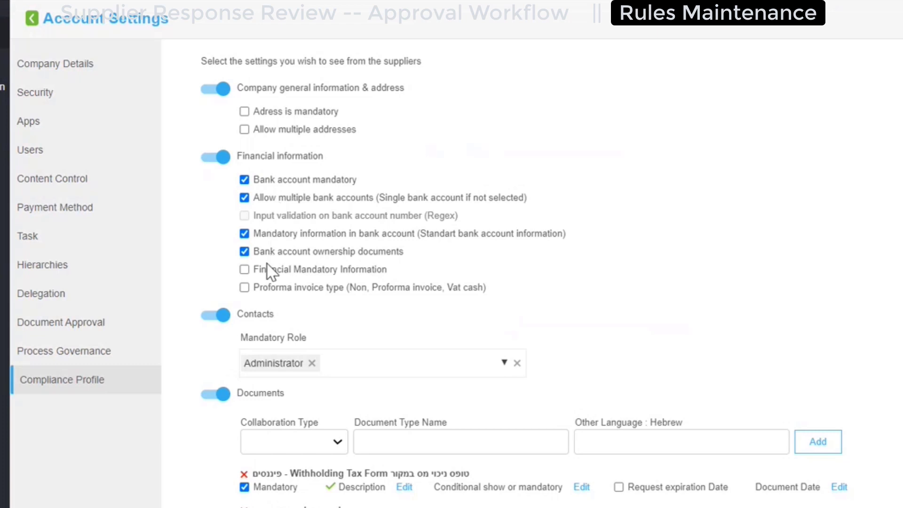
scroll(270, 271, down, 2)
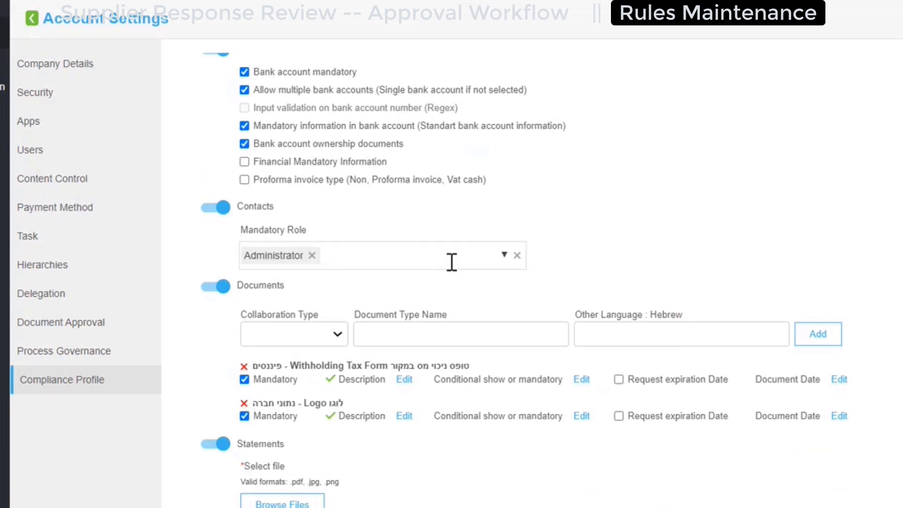
click(504, 255)
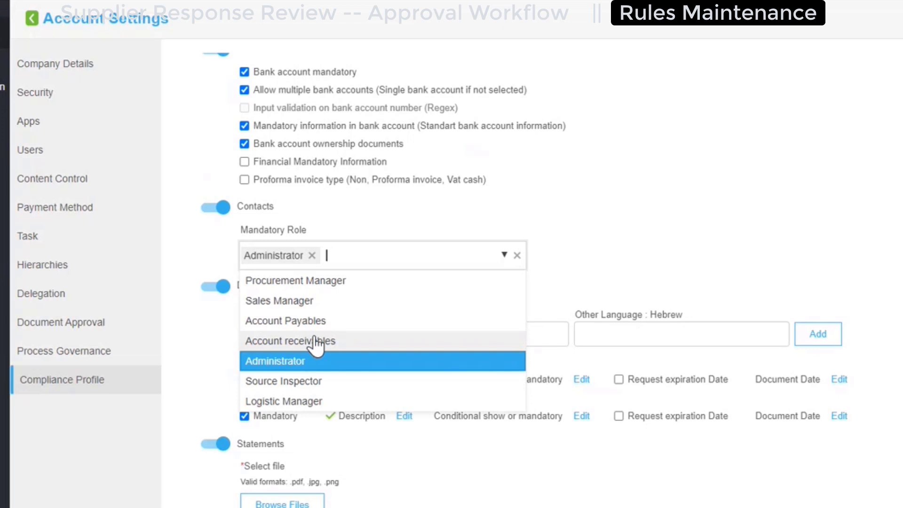
click(188, 372)
Review the profile's document requirements and inspect the document date options of the Withholding Tax Form.
scroll(188, 380, down, 2)
scroll(231, 337, down, 3)
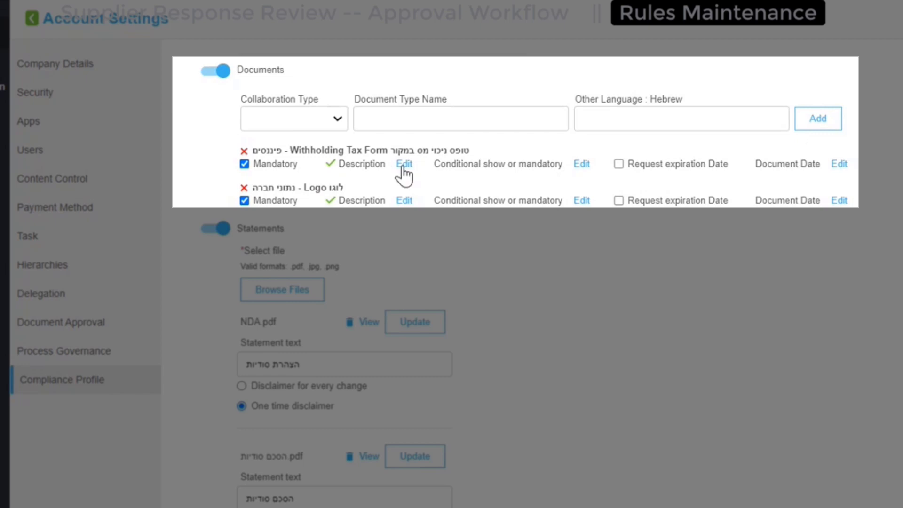
scroll(377, 286, down, 1)
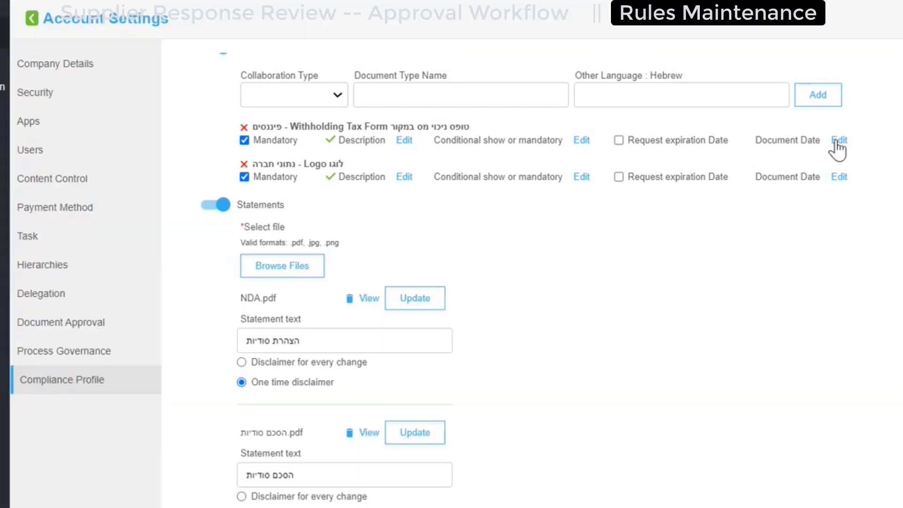
click(838, 140)
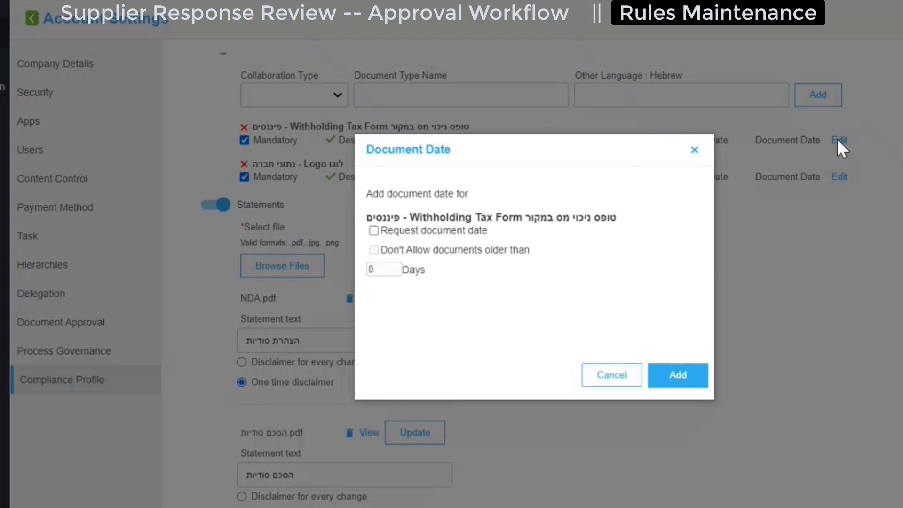
click(735, 212)
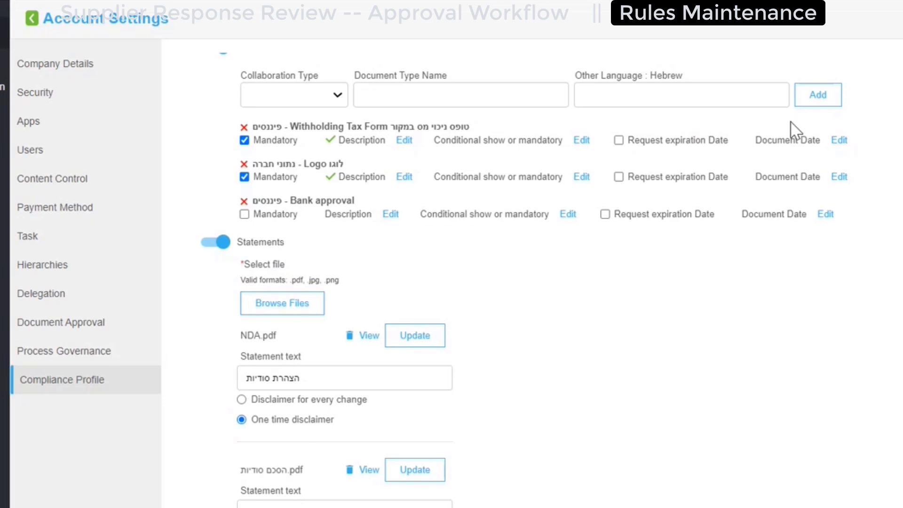